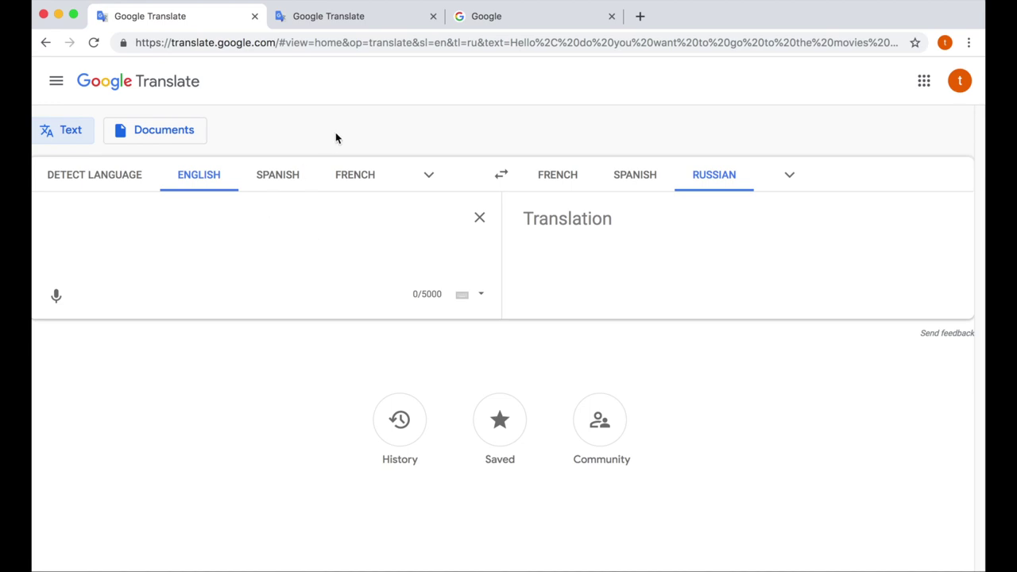
Move to the browser tab showing the google.com search home page.
key("ctrl+Tab")
key("ctrl+Tab")
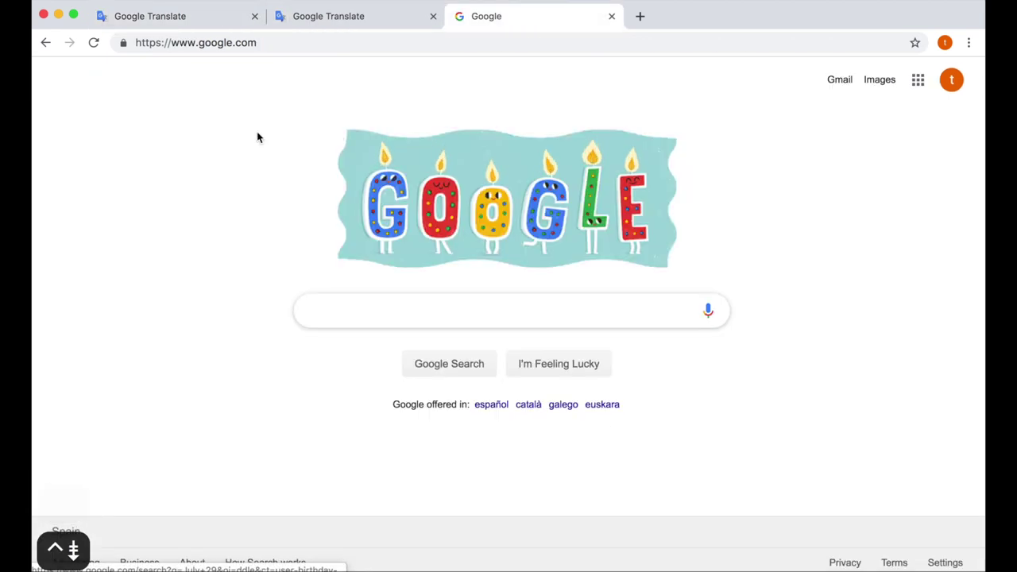
Search Google for 'extension google translate shortcuts' using the suggestion list.
left_click(466, 308)
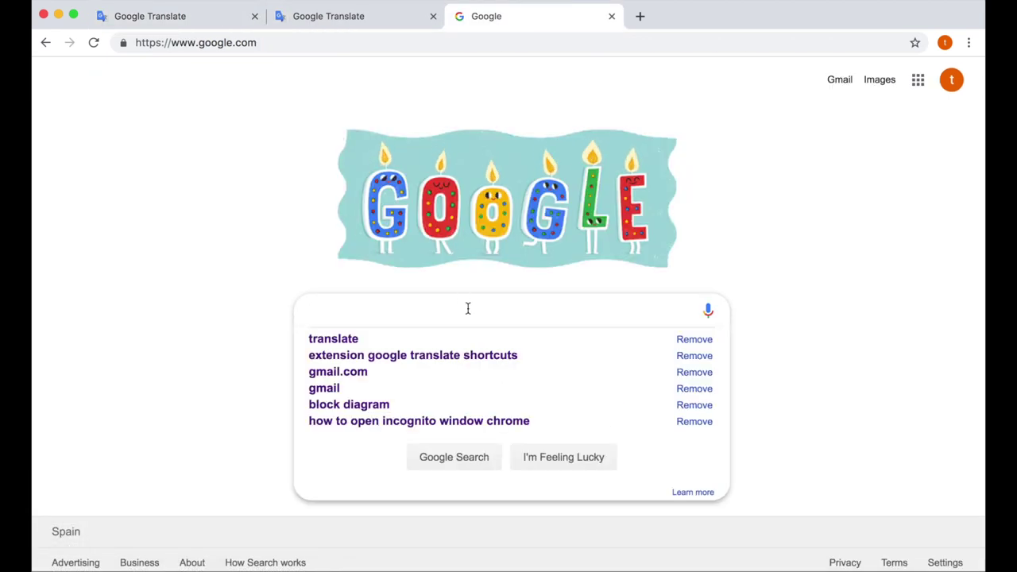
type("extension google")
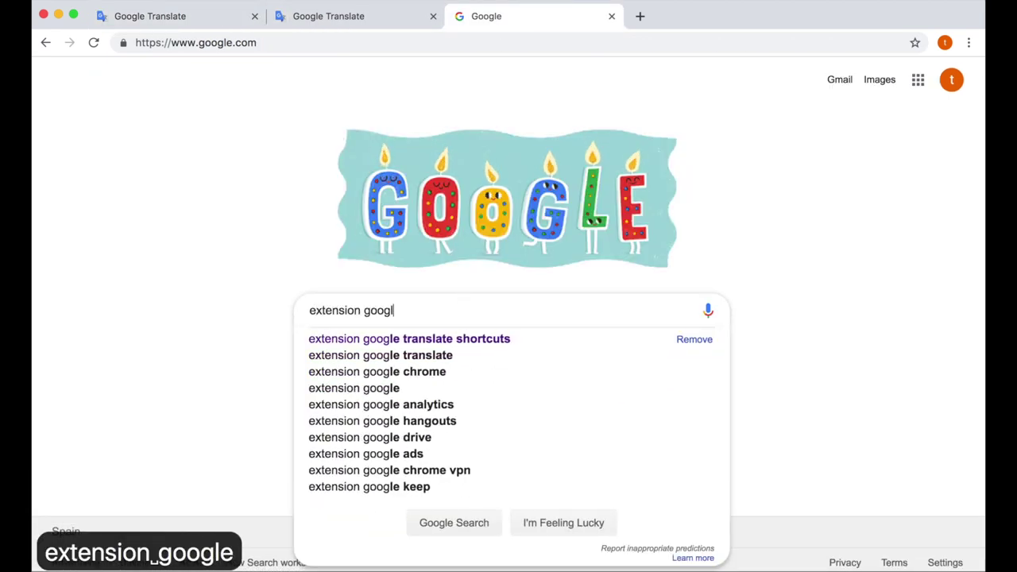
key("Down")
key("Return")
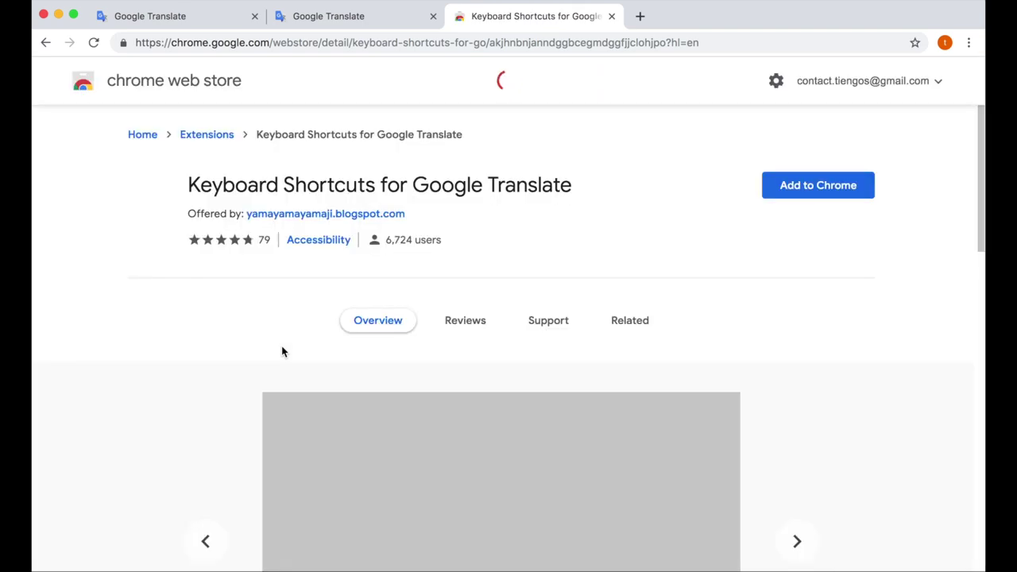
Add the Keyboard Shortcuts for Google Translate extension to Chrome, then return to Translate.
left_click(795, 187)
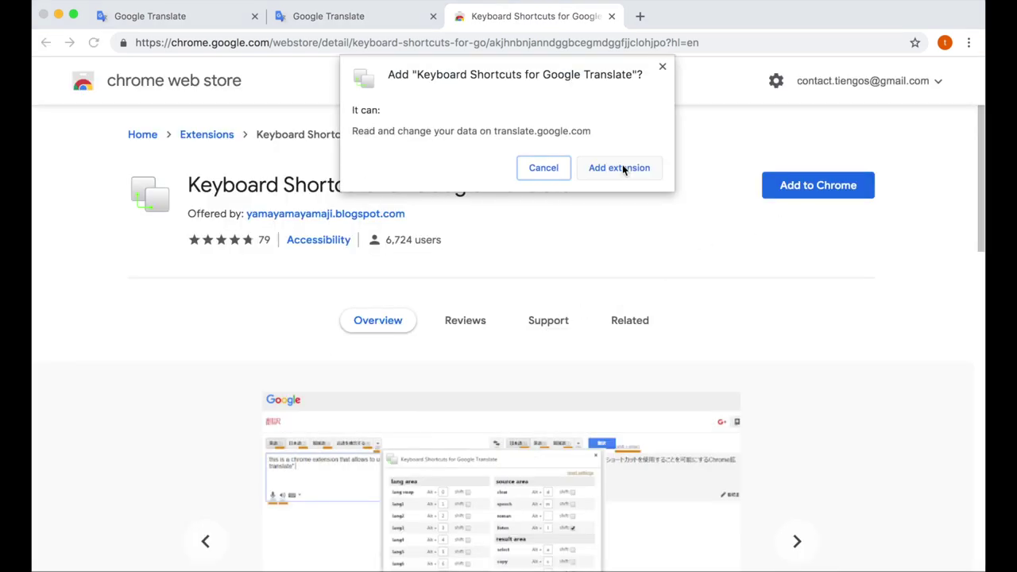
left_click(624, 168)
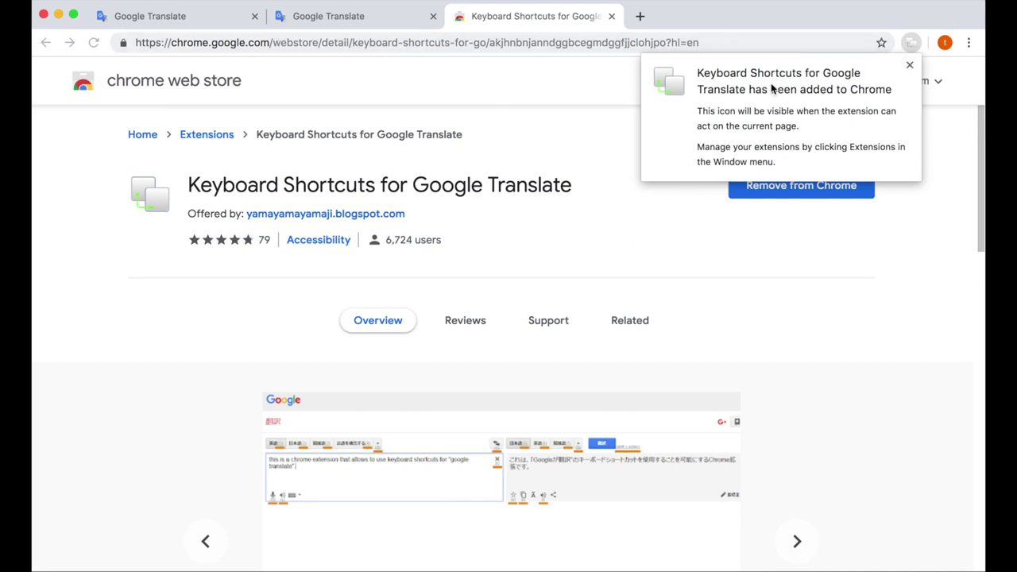
left_click(312, 16)
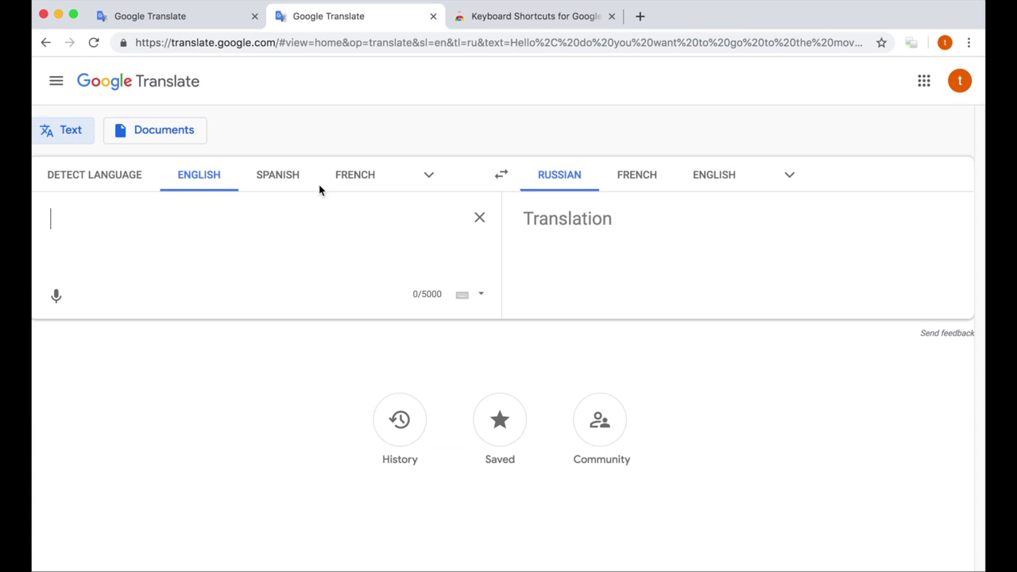
Reload the second Translate tab so shortcut hints show beside the English-to-Russian translation.
left_click(187, 19)
key("ctrl+Tab")
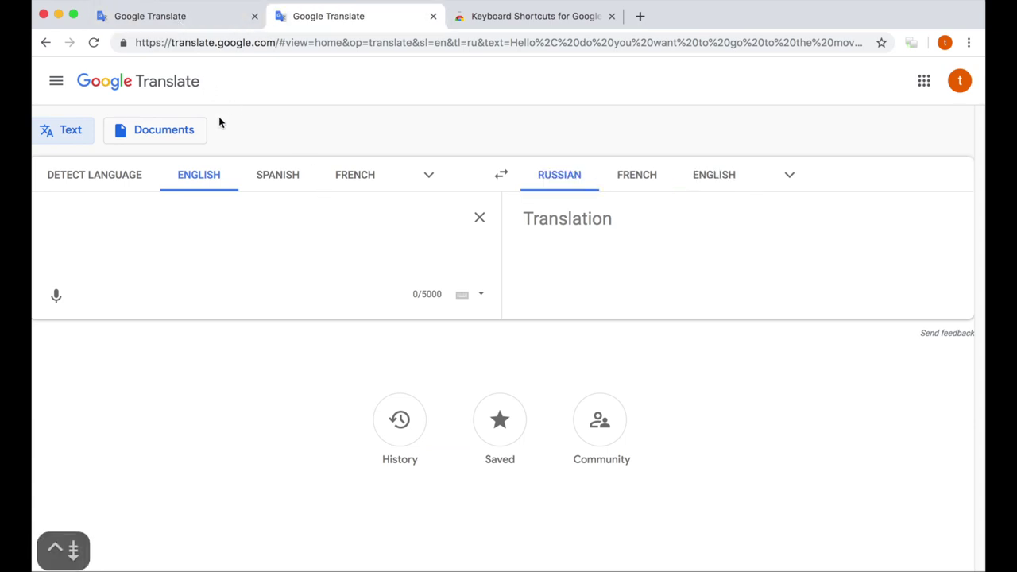
key("ctrl+shift+Tab")
key("ctrl+Tab")
key("super+r")
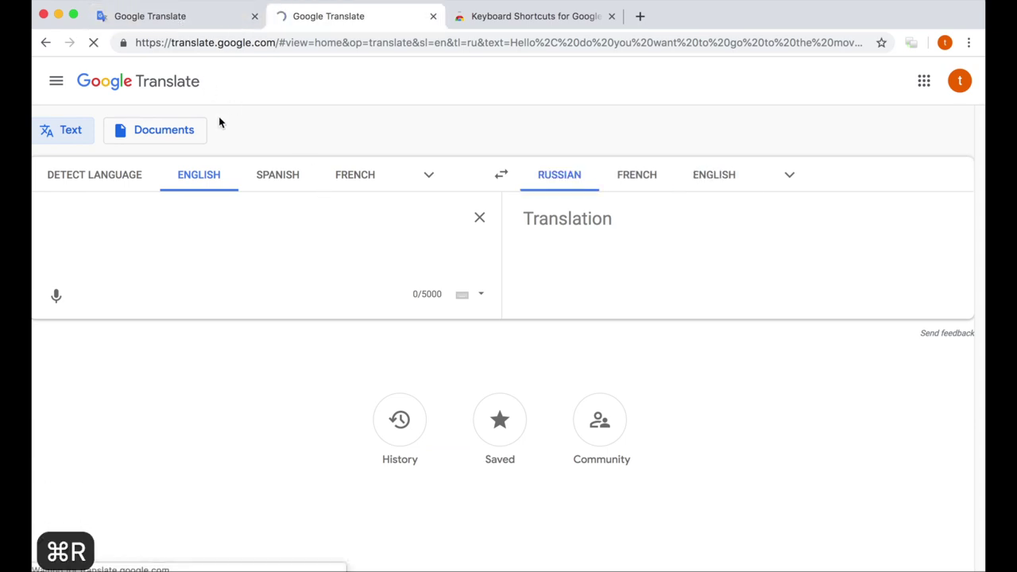
key("super+a")
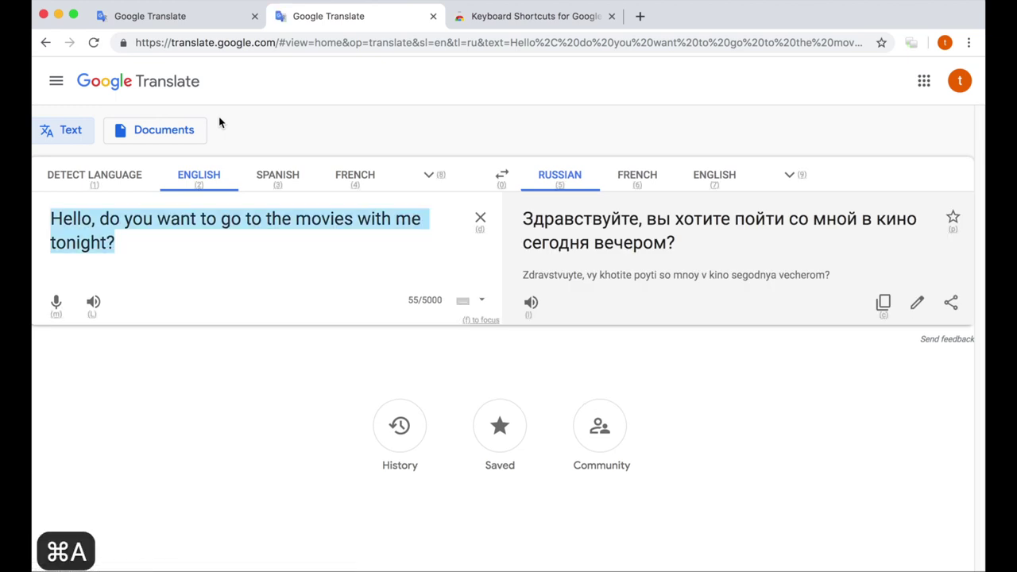
key("ctrl+shift+Tab")
key("ctrl+Tab")
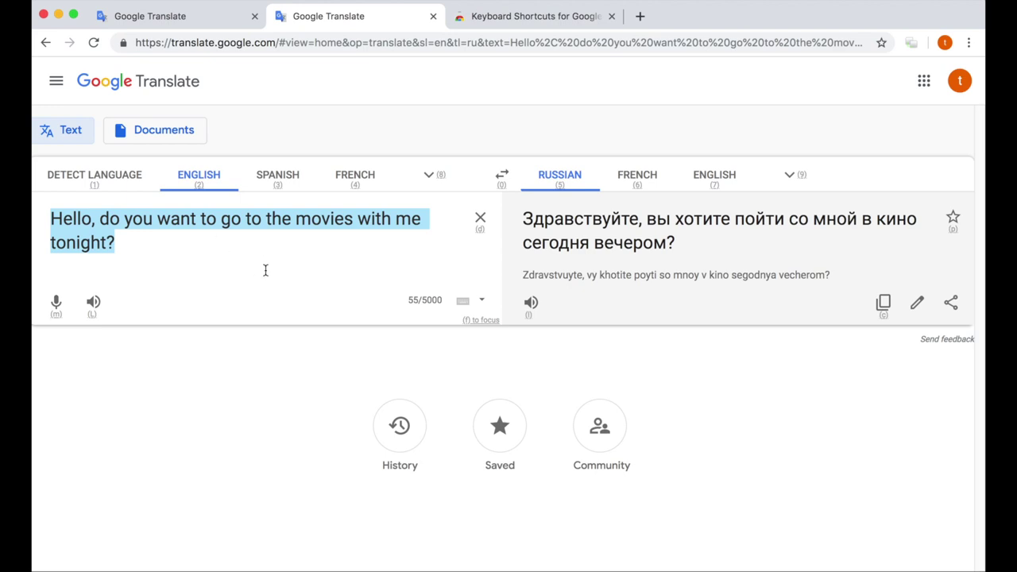
left_click(202, 253)
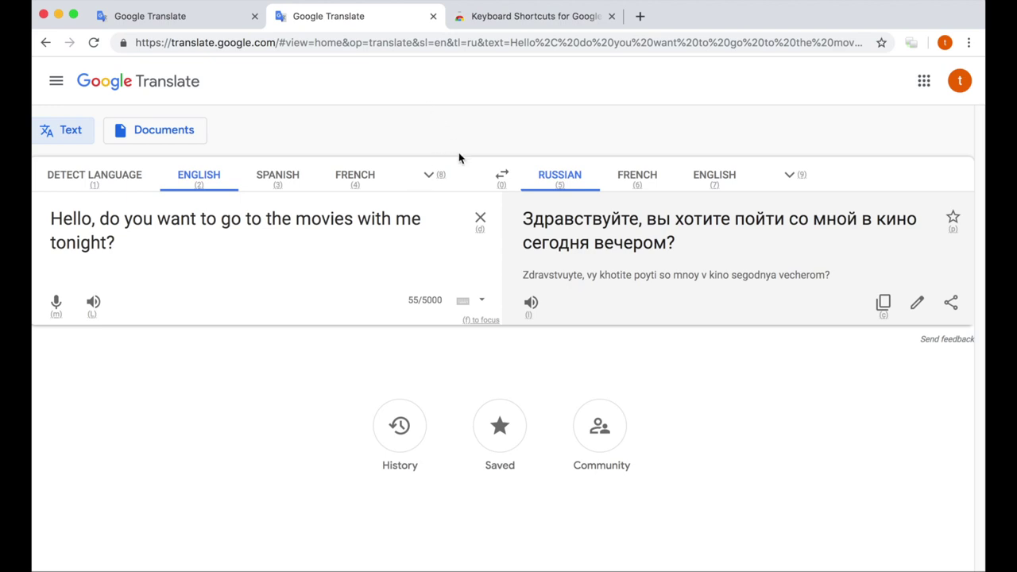
Play the Russian translation aloud with Alt+L, briefly checking the first Translate tab.
key("alt+l")
key("ctrl+shift+Tab")
key("ctrl+Tab")
Choose Spanish as target language, giving 'Hola, ¿quieres ir al cine conmigo esta noche?'.
key("alt+8")
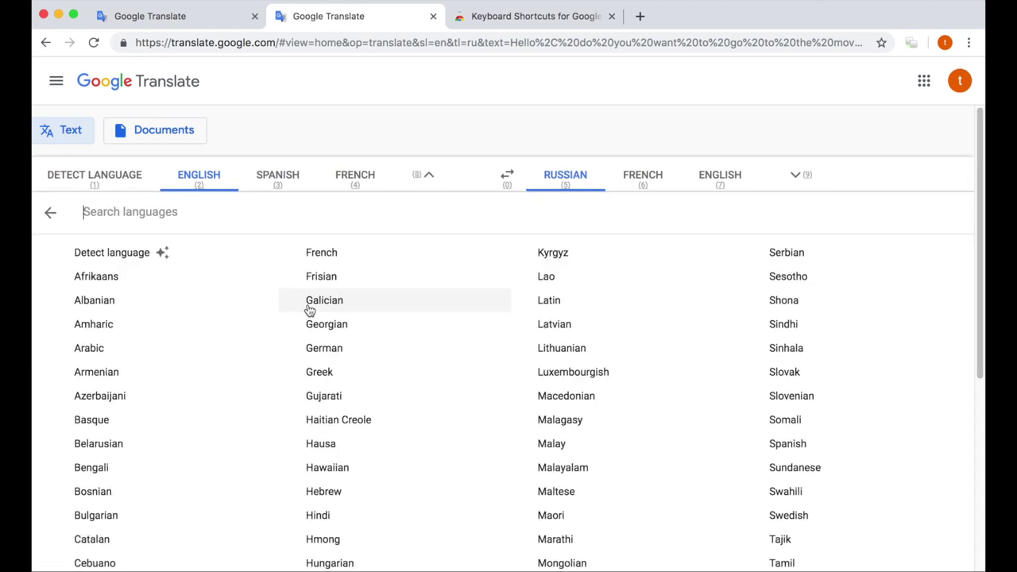
key("Escape")
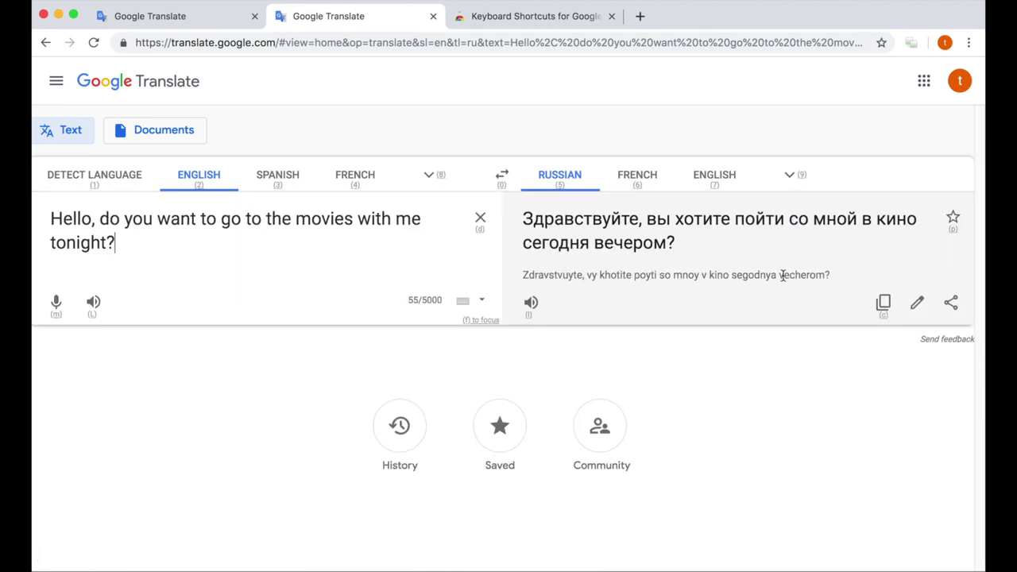
key("alt+9")
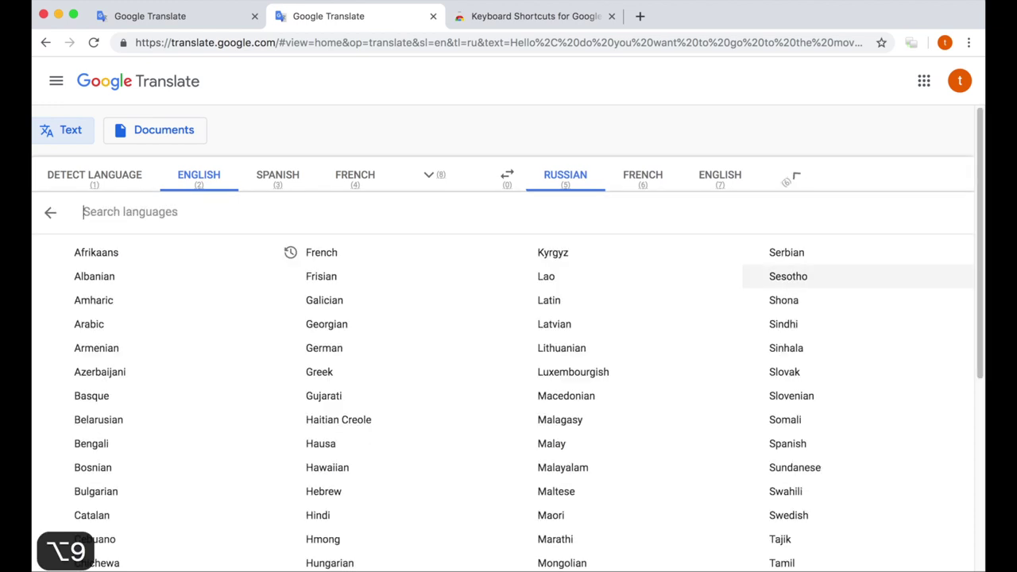
type("spanish")
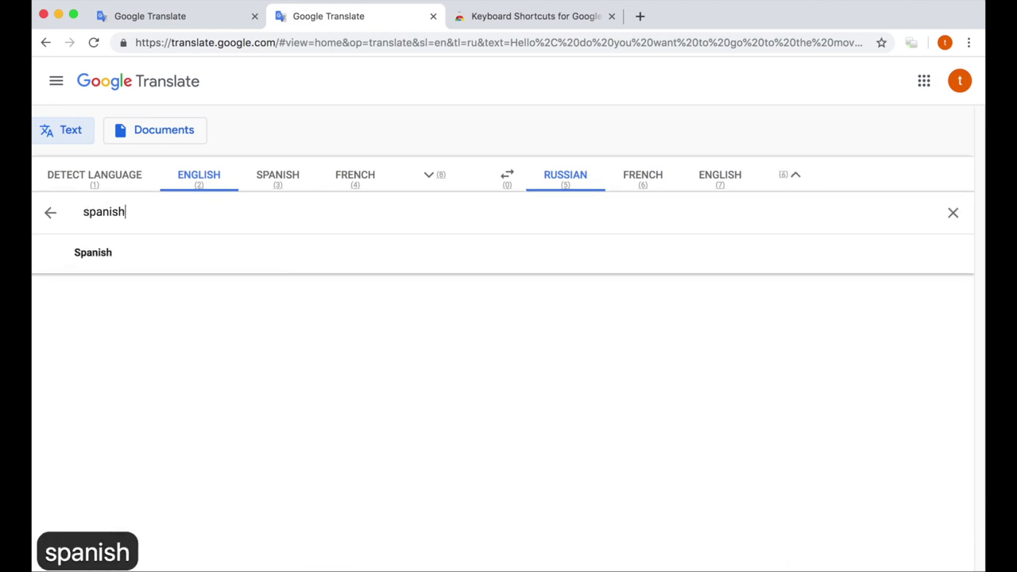
key("Down")
key("Return")
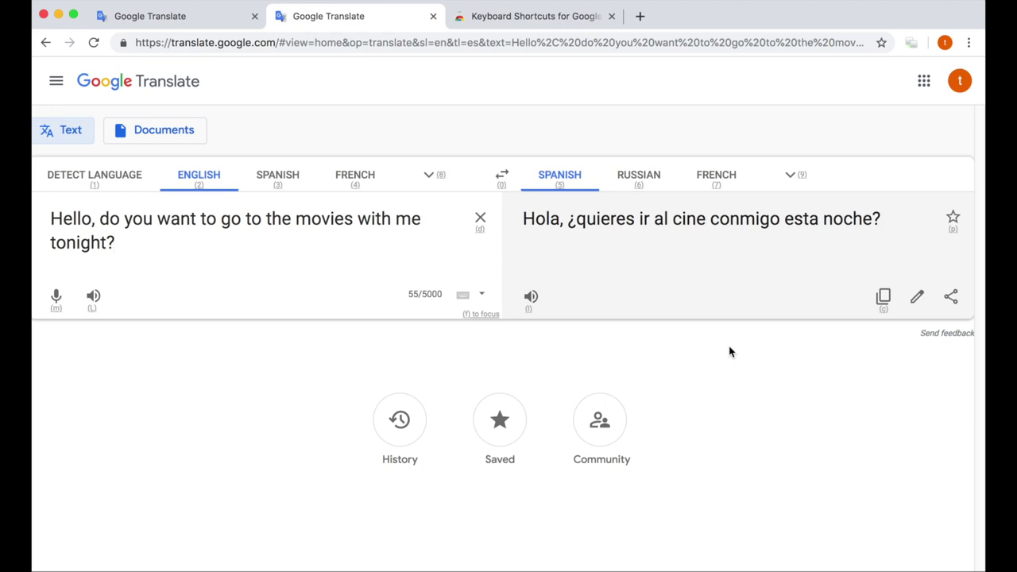
Copy the Spanish translation to the clipboard with Alt+C.
key("alt+c")
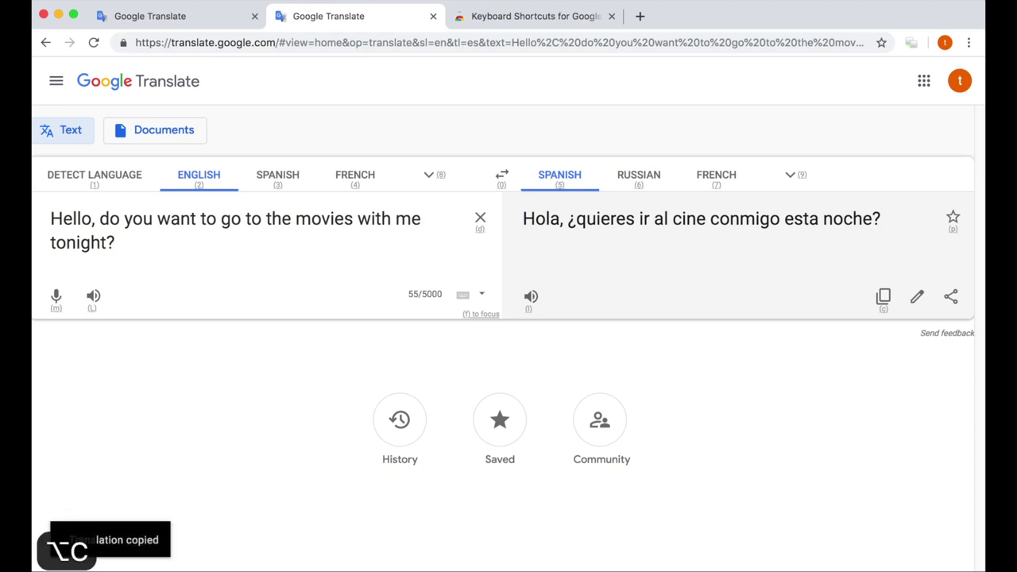
key("super+y")
key("super+v")
key("super+w")
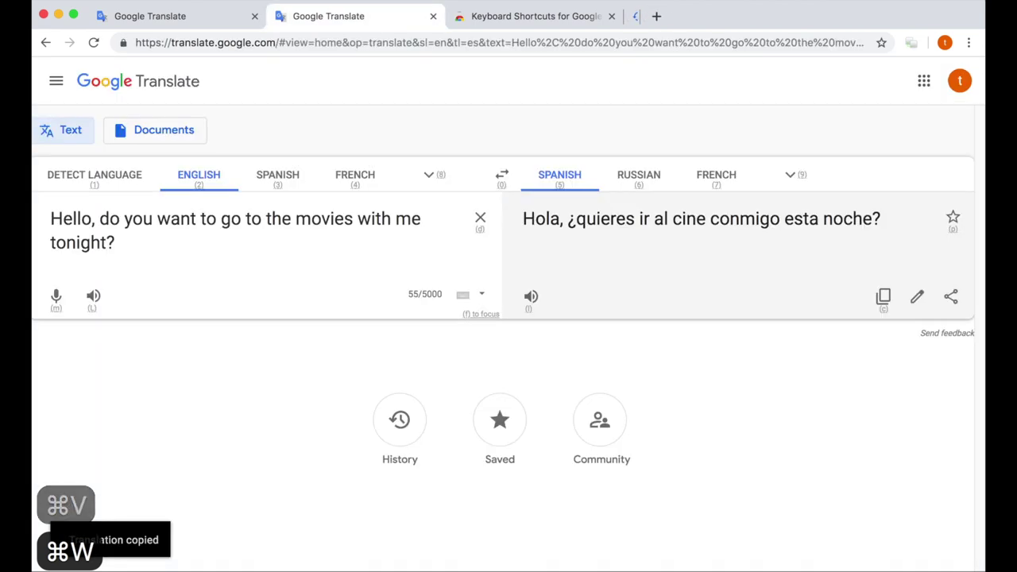
Test-paste the translation into a new blank tab, then close that tab.
key("super+t")
key("super+v")
key("super+v")
key("super+v")
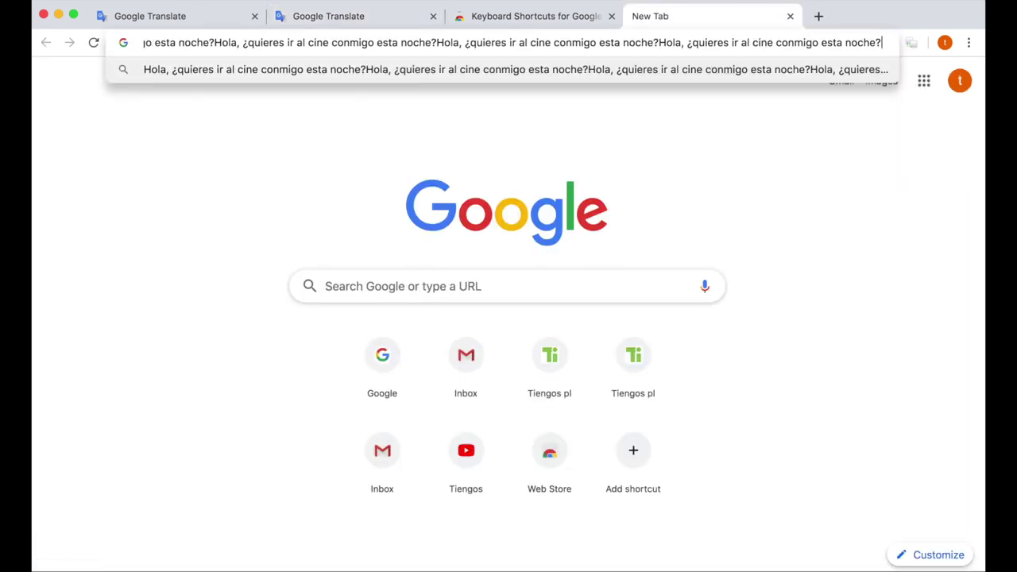
key("super+w")
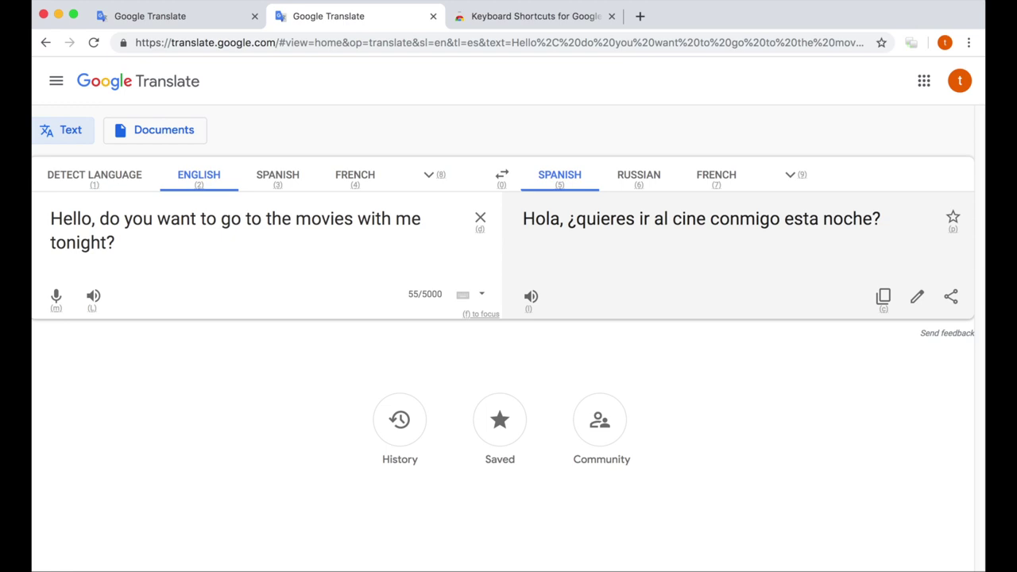